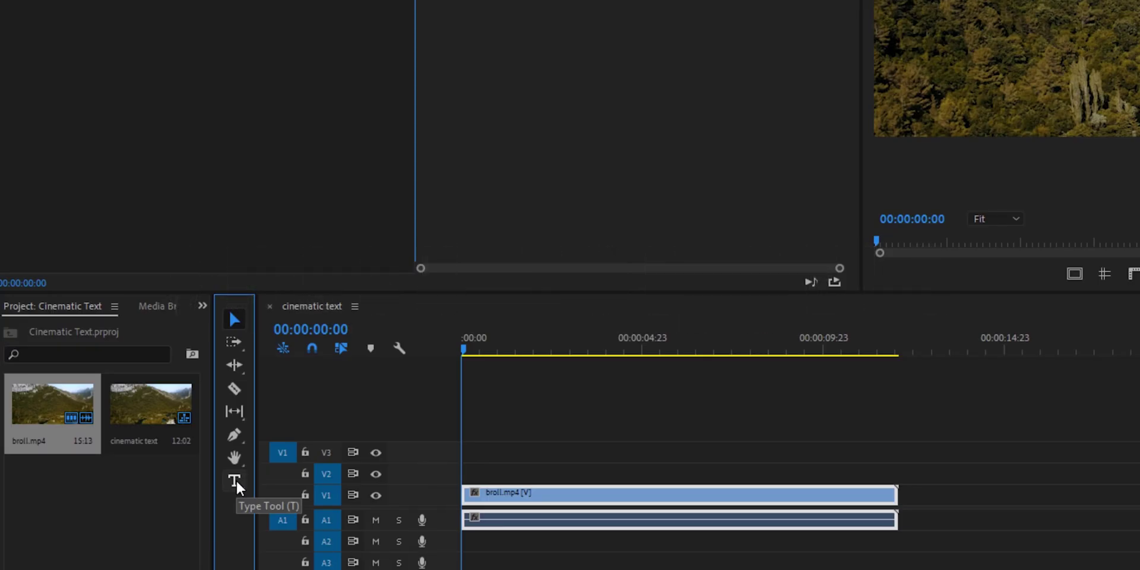
Type CROATIA as a new text layer over the drone footage and select the word.
left_click(236, 481)
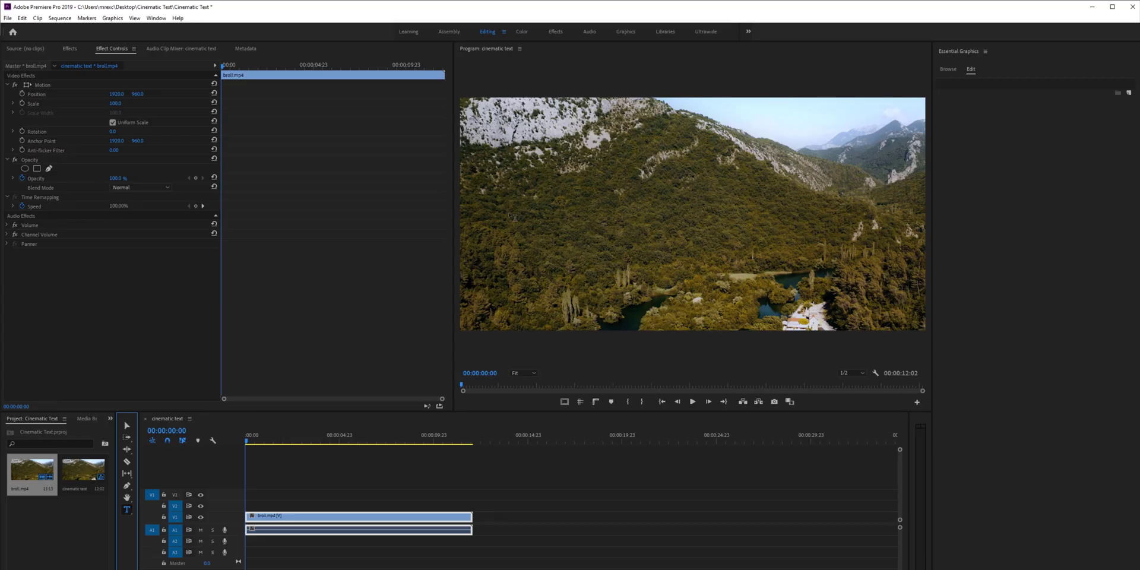
left_click(514, 217)
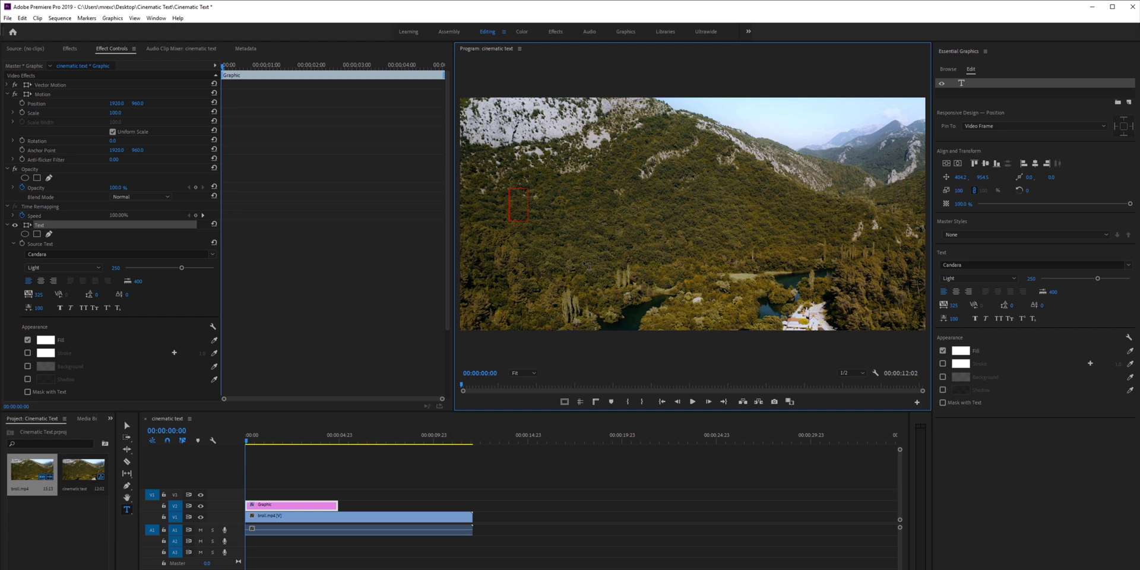
type("CROATIA")
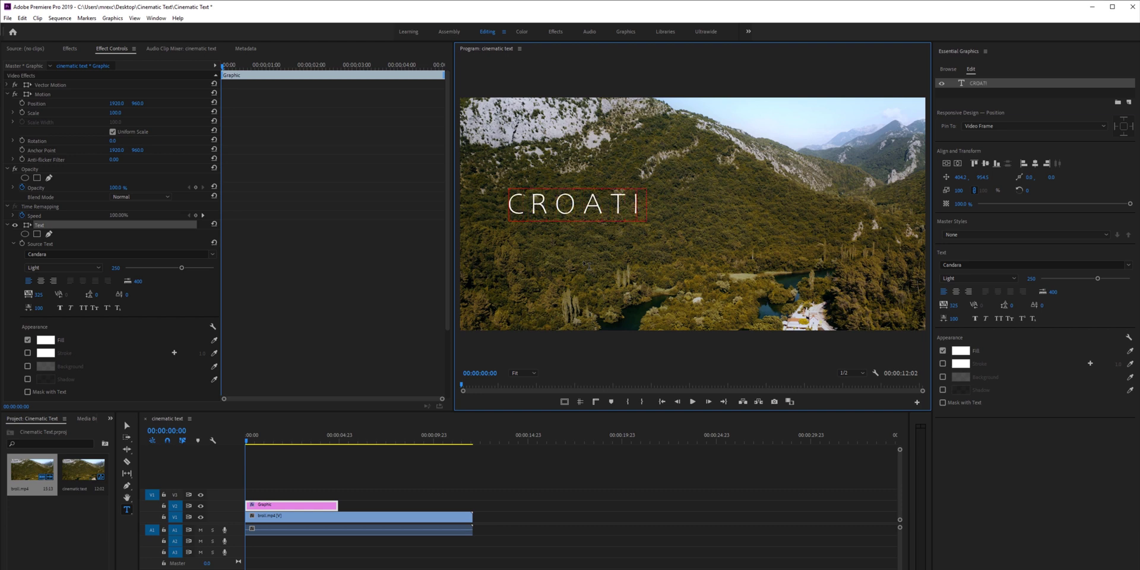
double_click(654, 209)
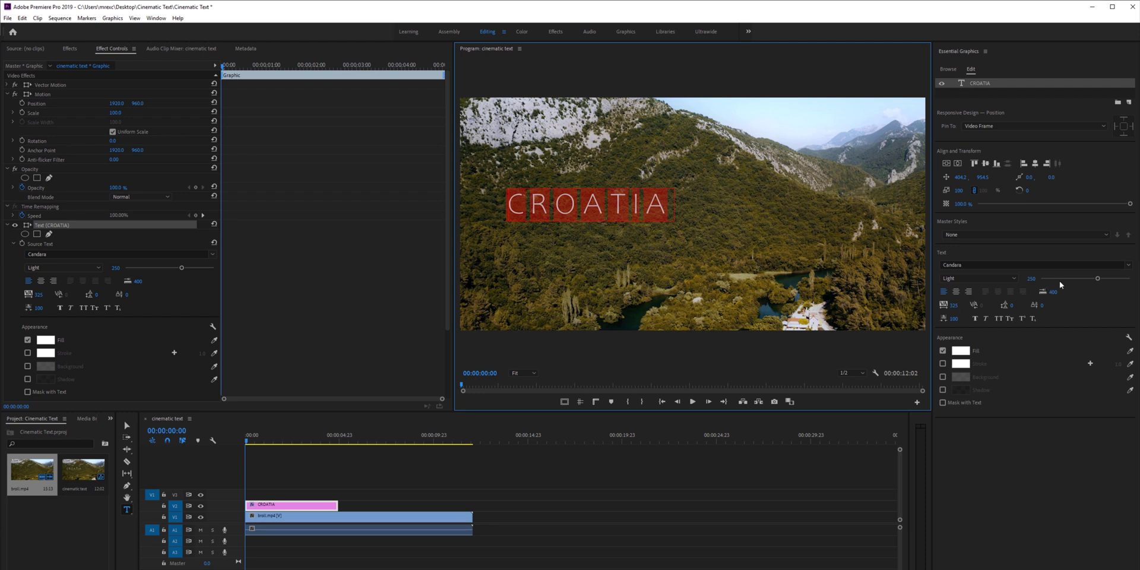
Set the CROATIA title to Bebas Neue, centre-align it, and centre it vertically and horizontally.
left_click(1128, 265)
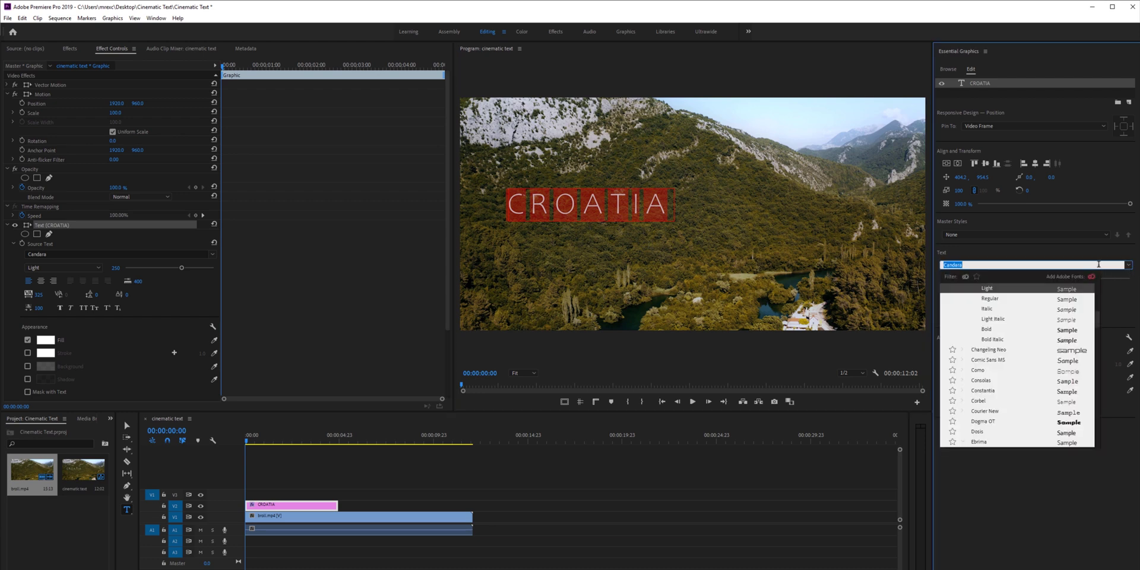
type("be")
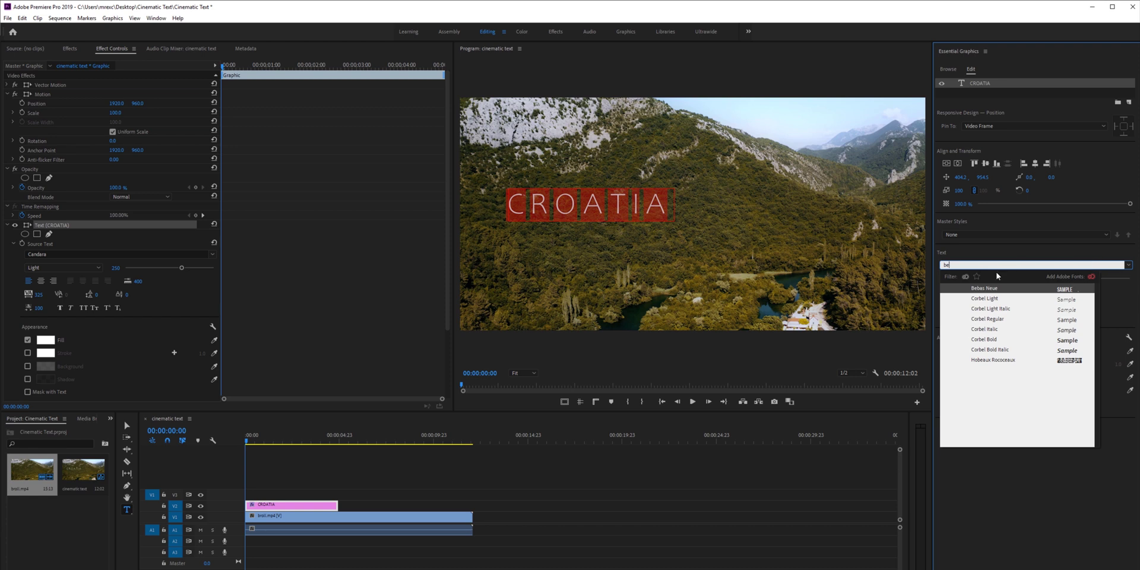
left_click(991, 288)
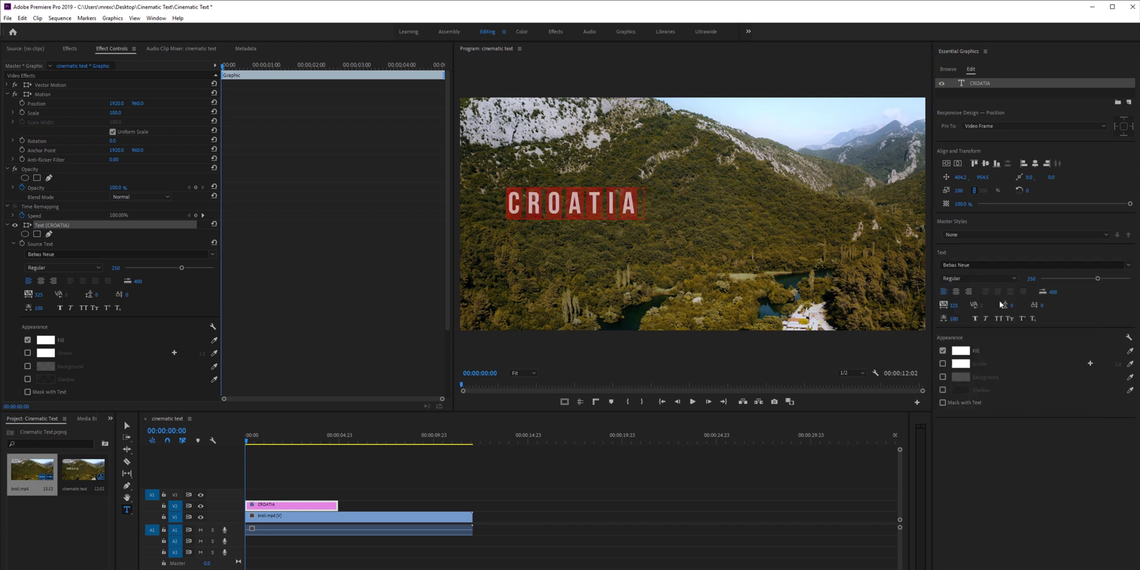
left_click(956, 292)
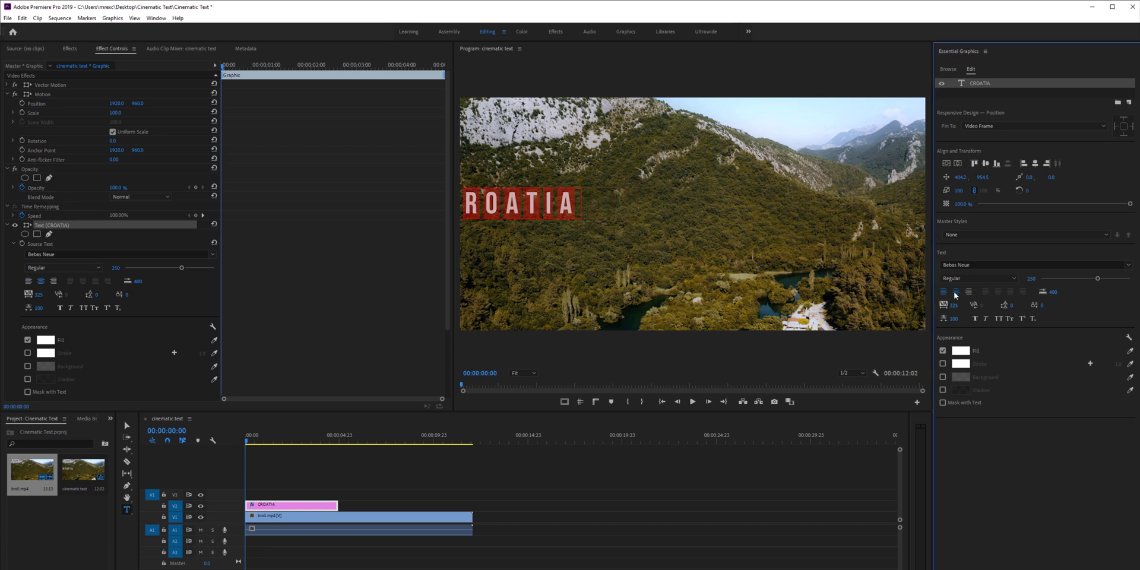
left_click(948, 164)
left_click(958, 165)
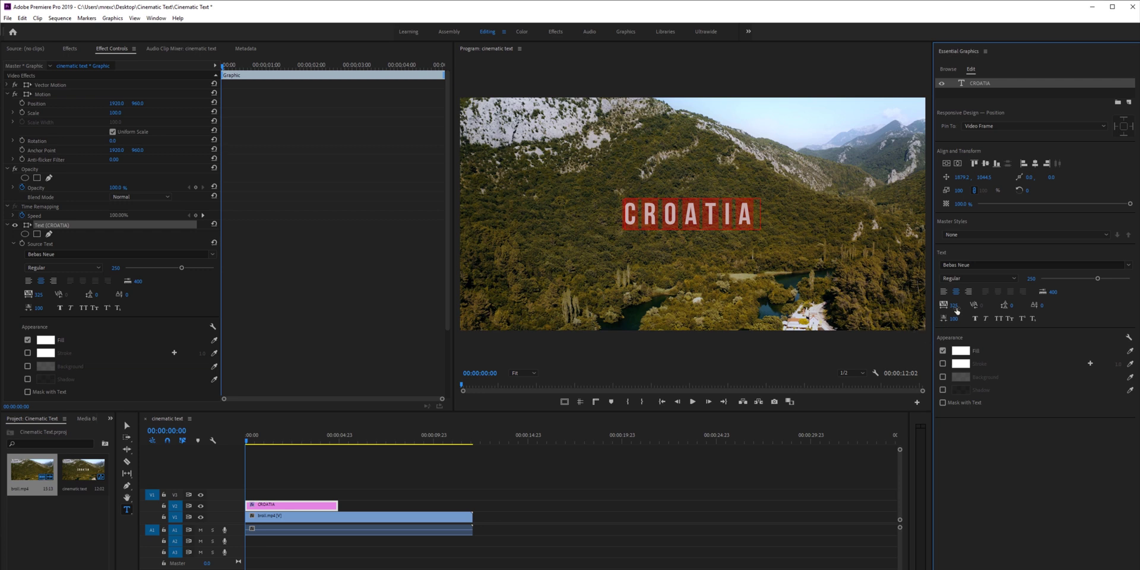
Lower the title's tracking to 400 and set its font size to 250.
mouse_move(957, 310)
left_mouse_down()
mouse_move(918, 309)
mouse_move(979, 308)
mouse_move(973, 315)
left_mouse_up()
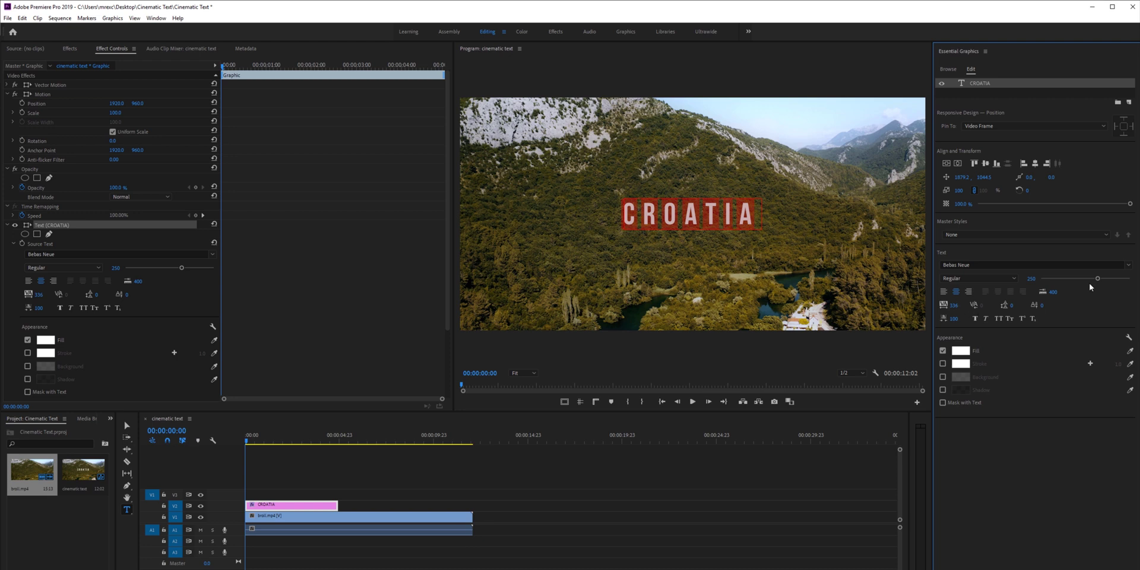
mouse_move(1034, 279)
left_mouse_down()
mouse_move(986, 279)
mouse_move(1048, 278)
left_mouse_up()
left_click(1030, 278)
key("BackSpace")
key("Return")
Extend the CROATIA graphic clip on V2 to cover most of the drone footage.
left_click(312, 439)
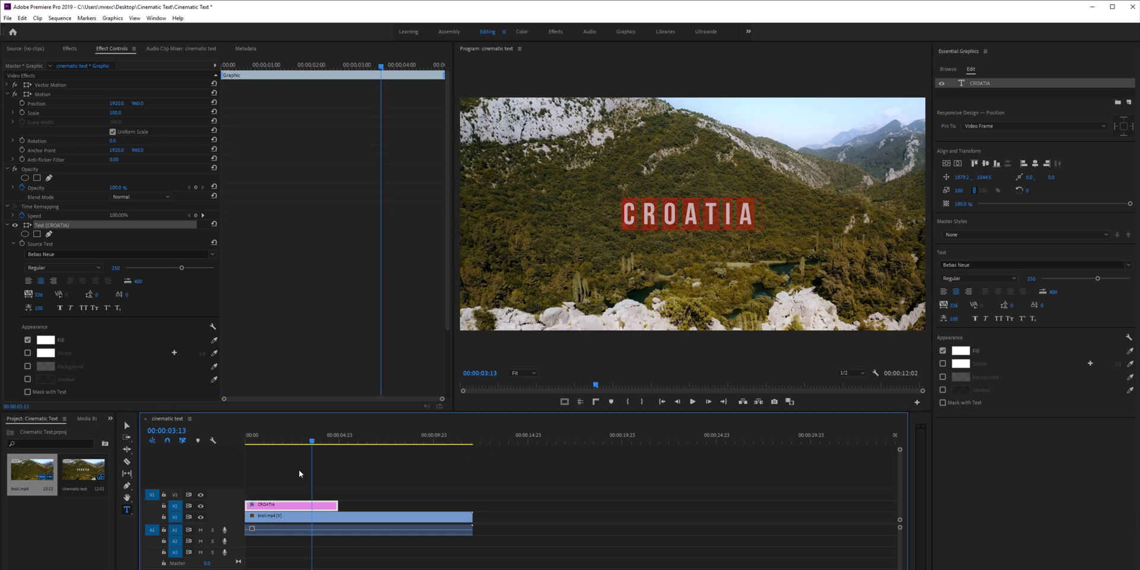
left_click_drag(338, 503, 411, 509)
left_click(297, 516)
Play the sequence from the start, then park the playhead just under one second in.
key("Home")
key("space")
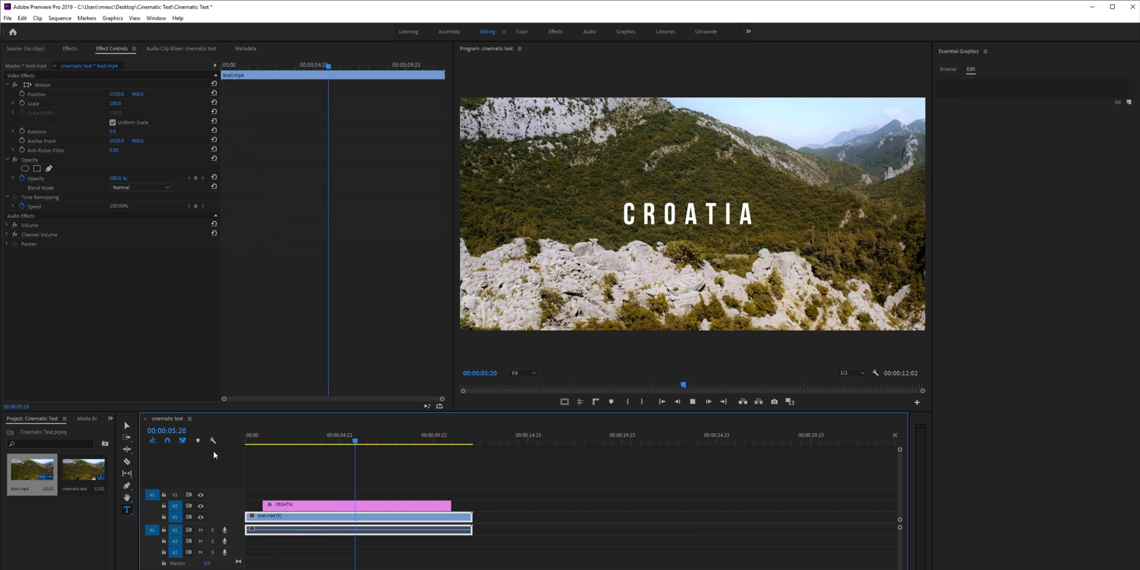
key("space")
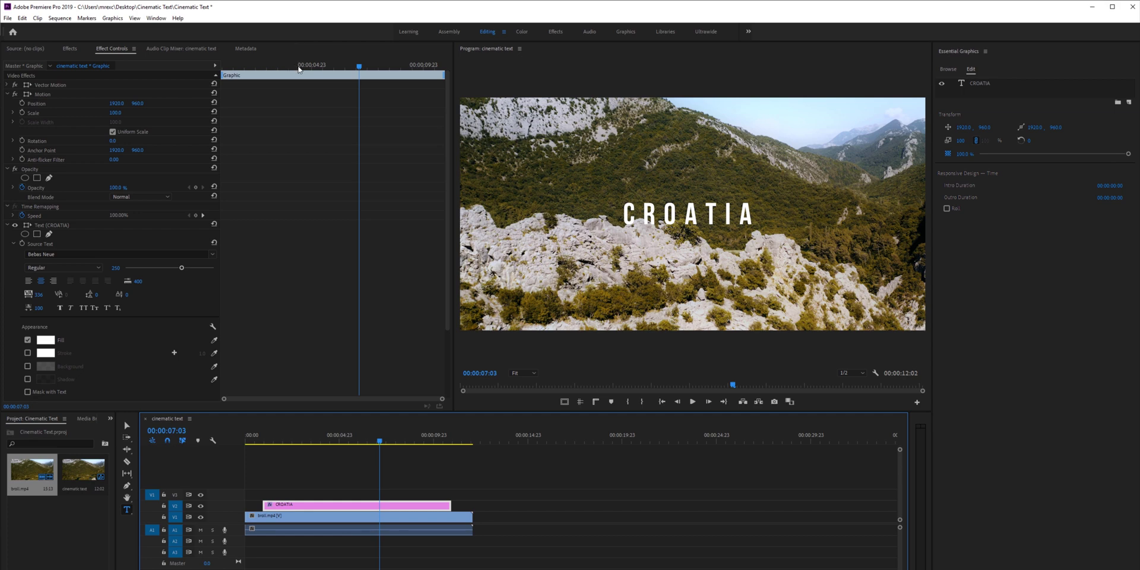
left_click_drag(300, 69, 222, 77)
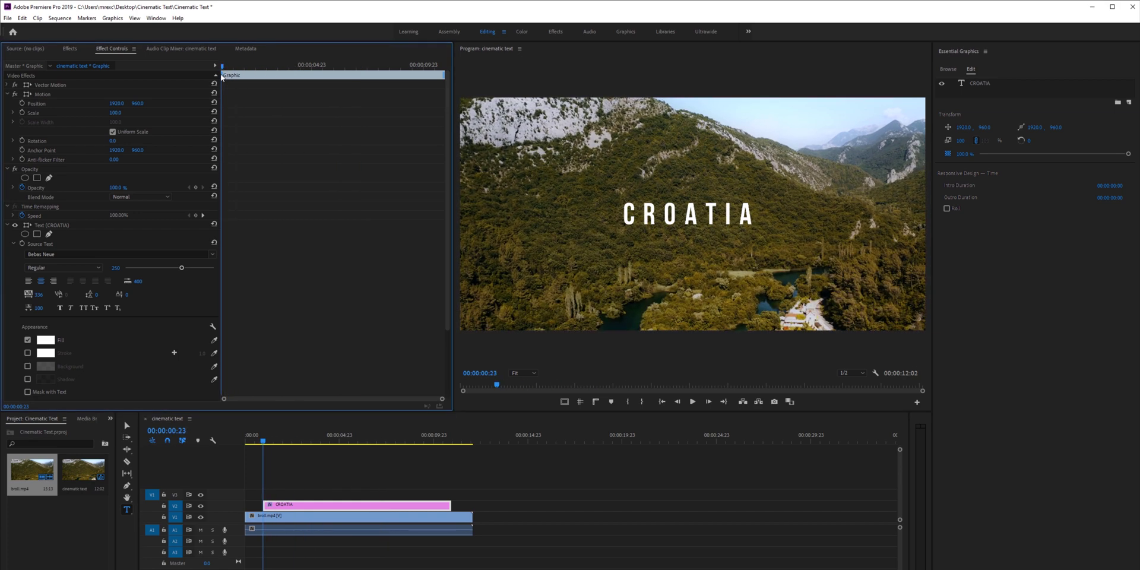
scroll(179, 380, "down", 3)
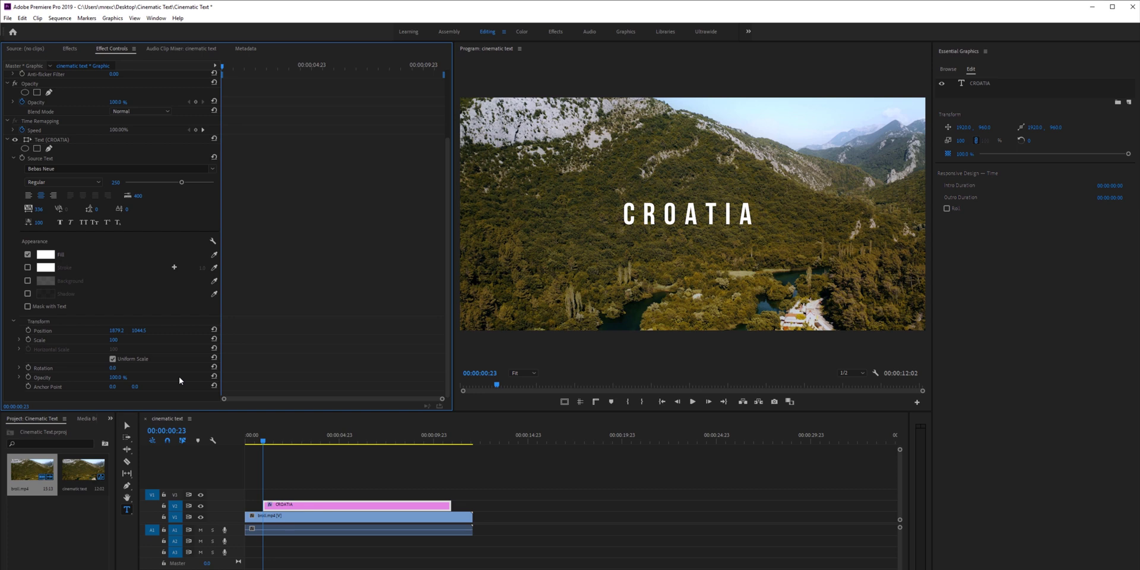
Keyframe the title's opacity from 0% at the start up to 100% shortly after.
left_click(179, 376)
left_click_drag(116, 377, 65, 377)
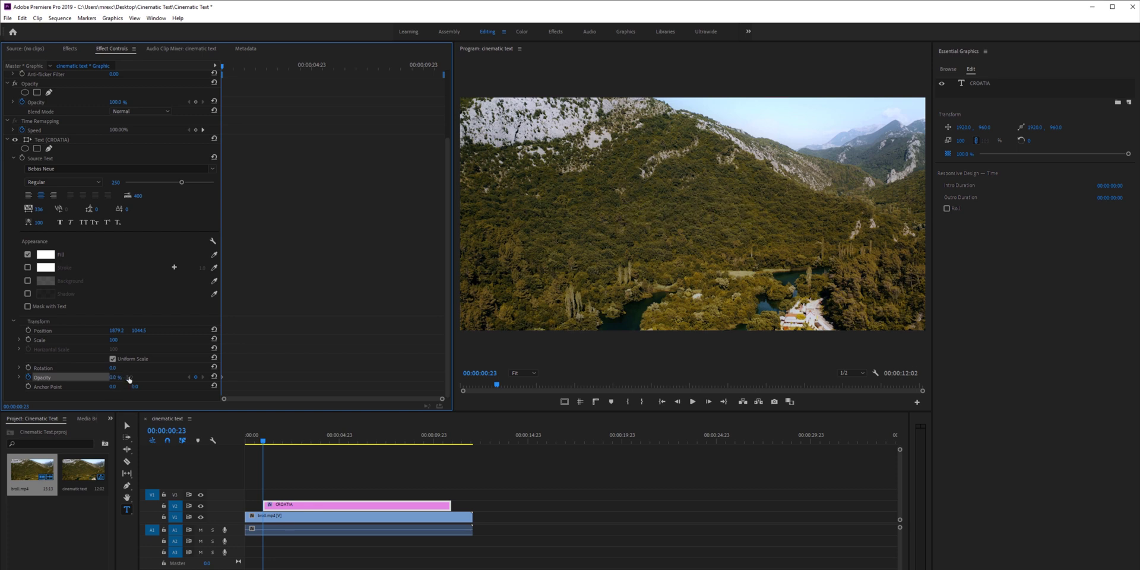
left_click_drag(222, 72, 274, 78)
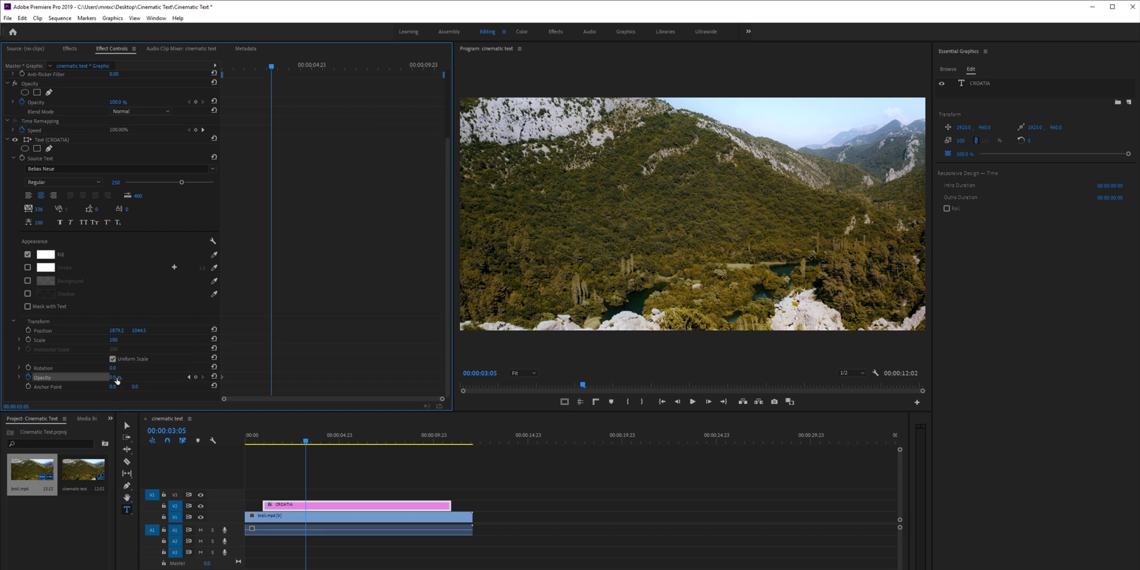
left_click_drag(117, 379, 190, 378)
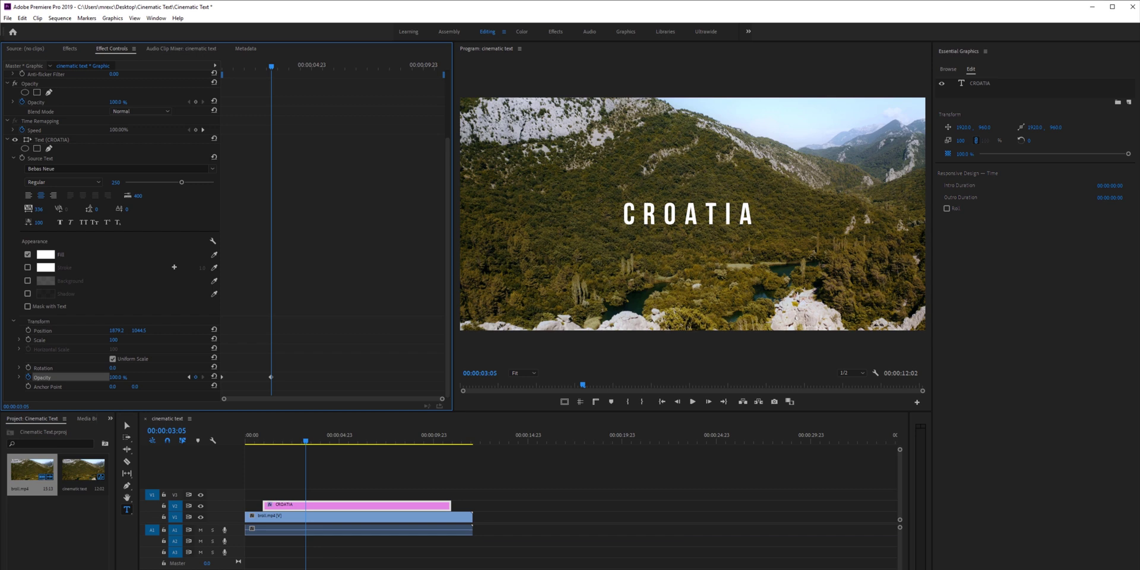
left_click_drag(272, 71, 409, 162)
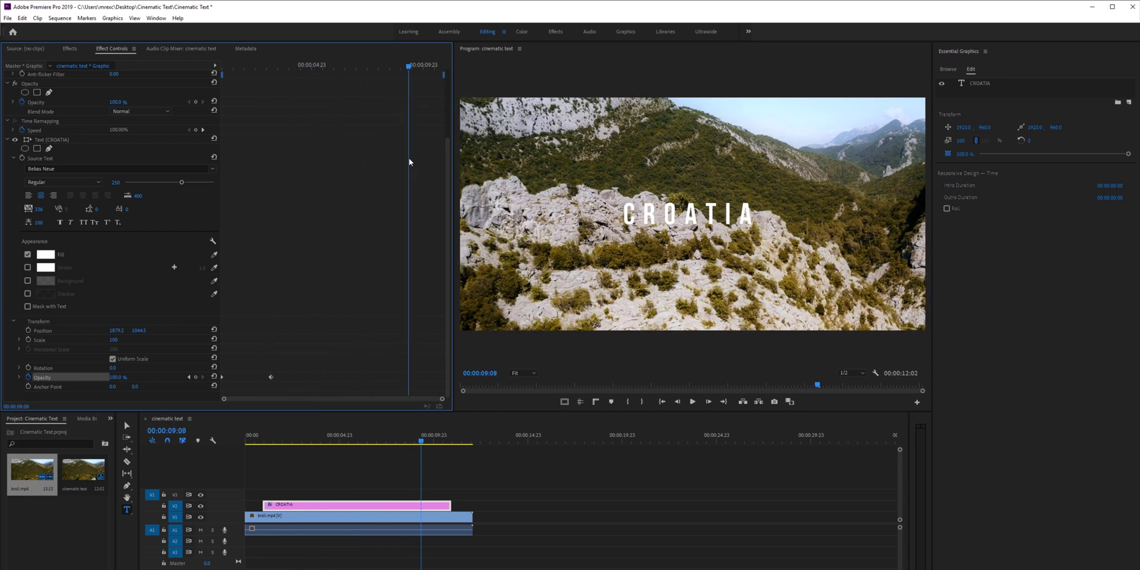
Hold 100% opacity near the clip's end, fade to 0% at its end, and select all three keyframes.
left_click(196, 378)
left_click(412, 63)
left_click_drag(415, 67, 436, 71)
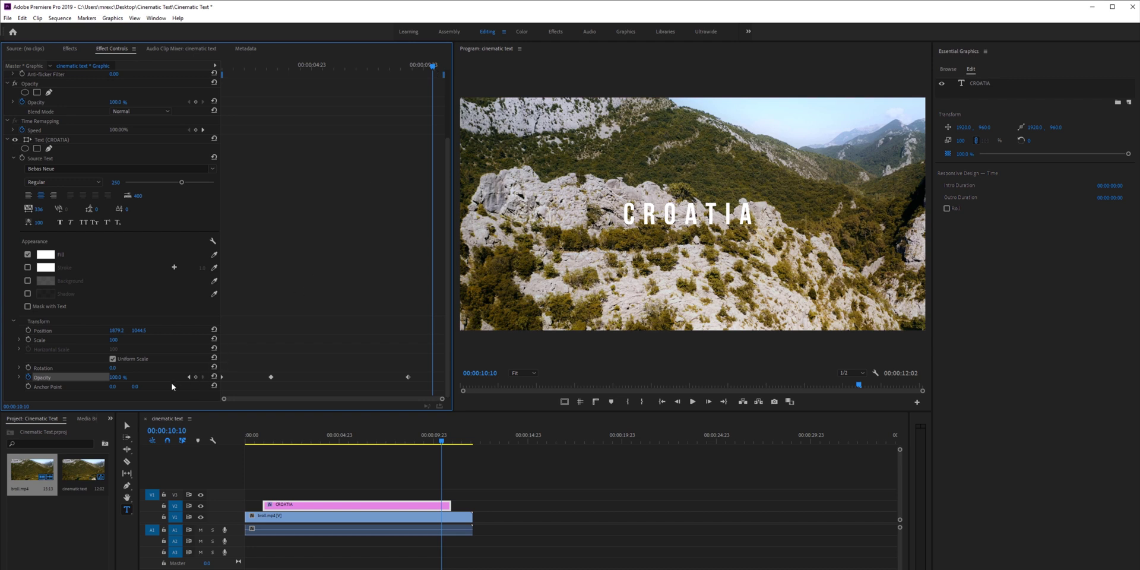
left_click_drag(127, 380, 68, 381)
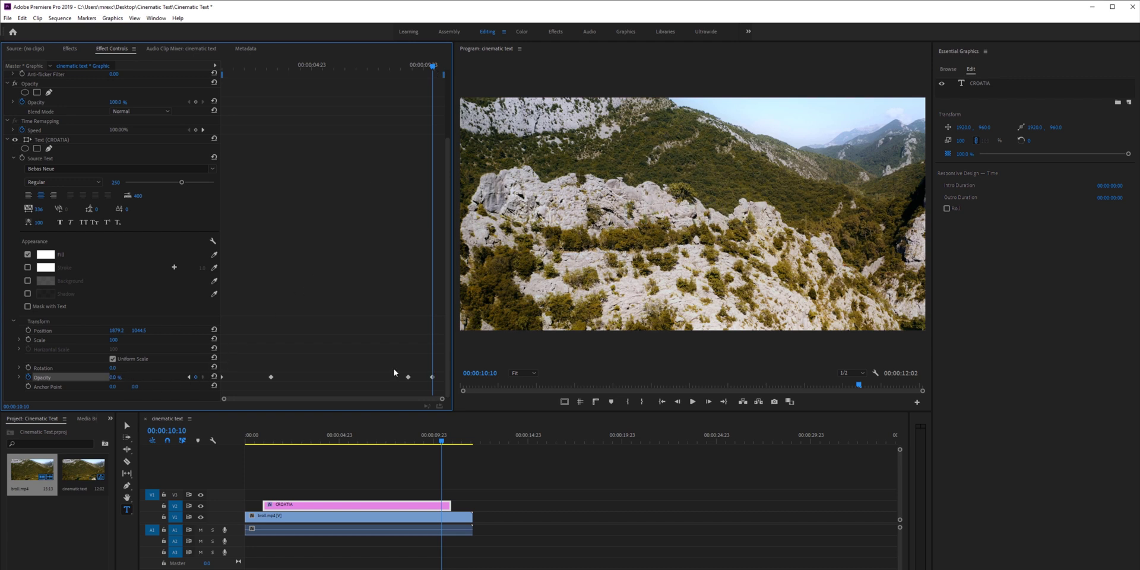
left_click_drag(440, 372, 219, 383)
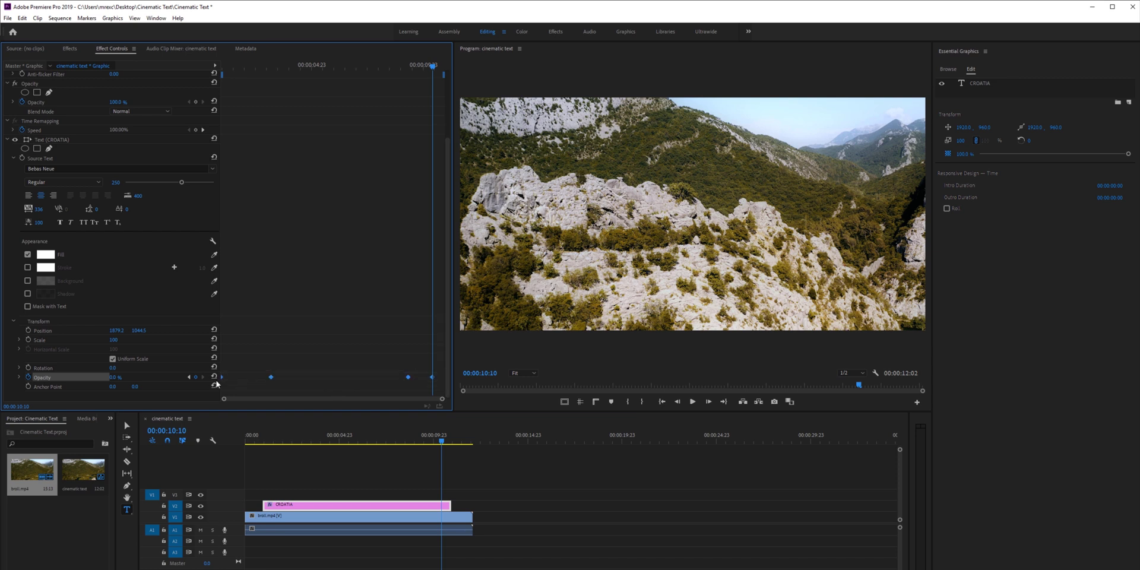
Set the opacity keyframes to Auto Bezier and play back the fade from the start.
right_click(272, 377)
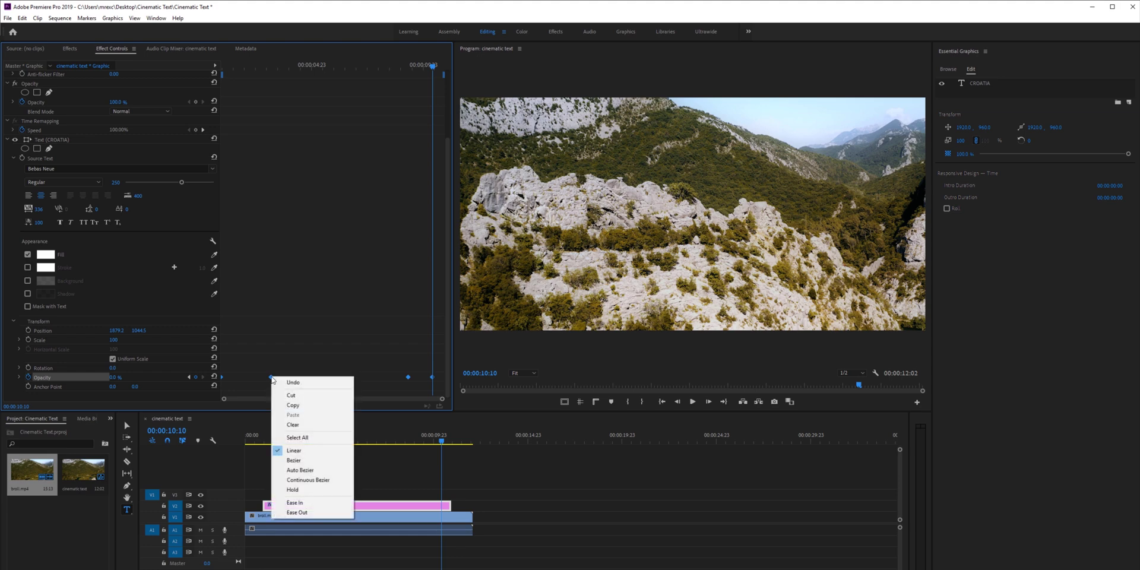
left_click(293, 470)
key("Home")
key("space")
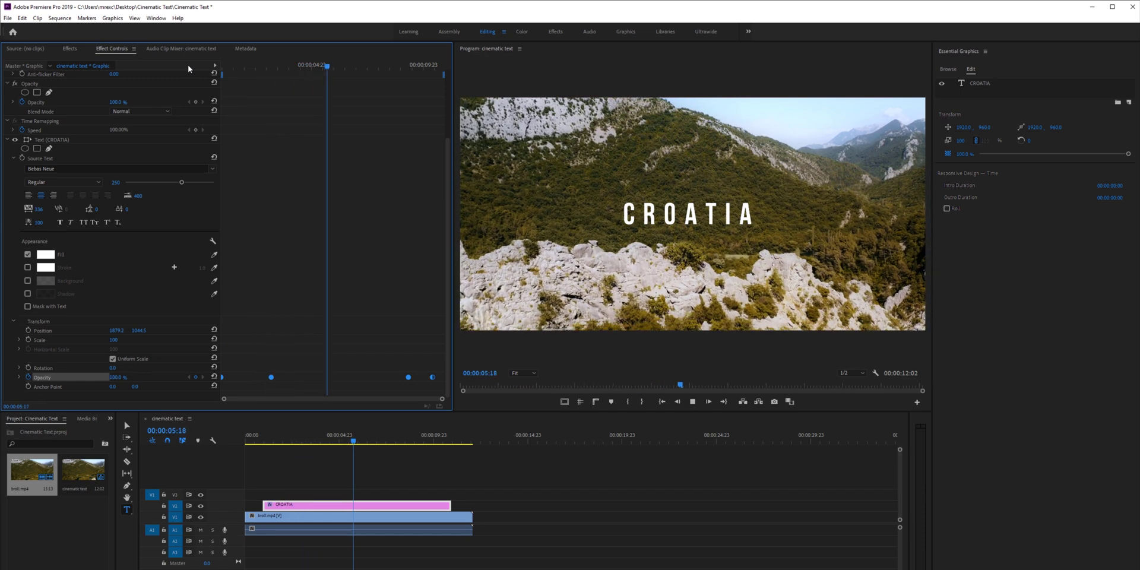
key("Up")
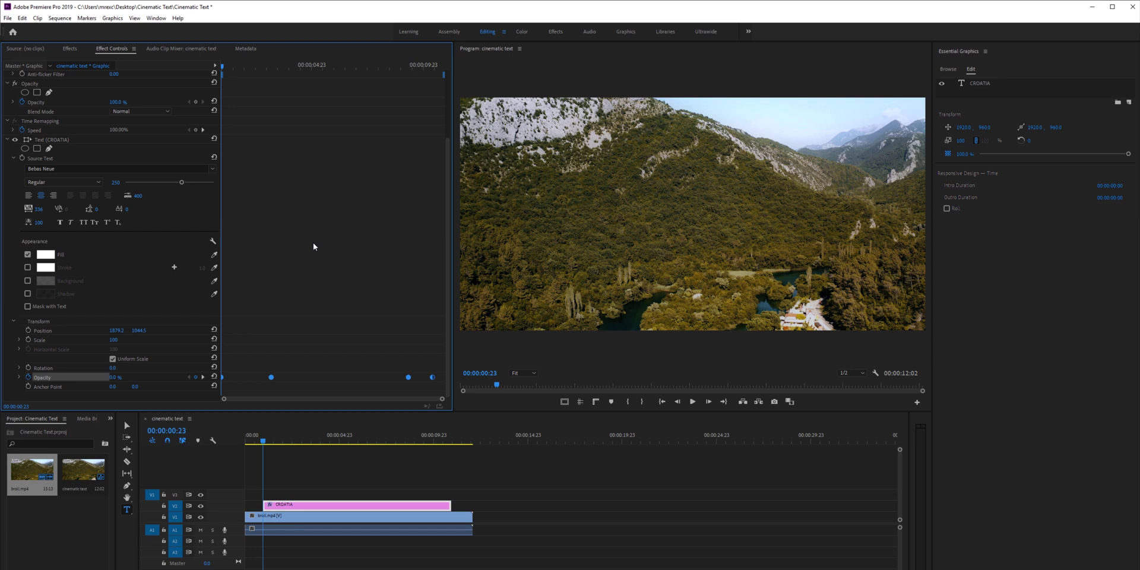
Keyframe Scale at 100 at the clip start and 120 at 00:00:08:00.
left_click(27, 341)
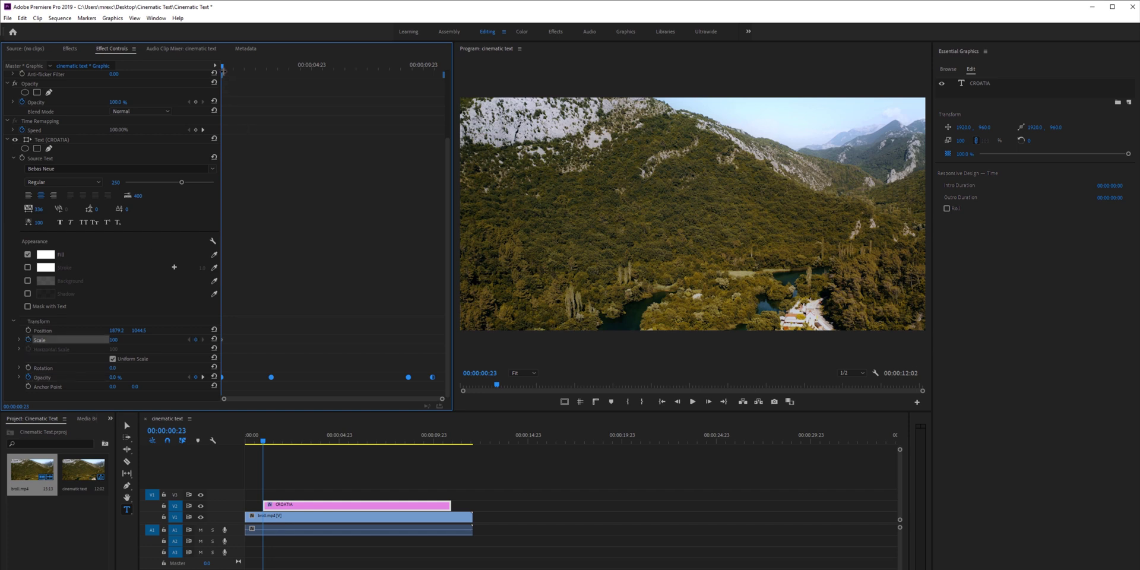
left_click_drag(223, 70, 380, 73)
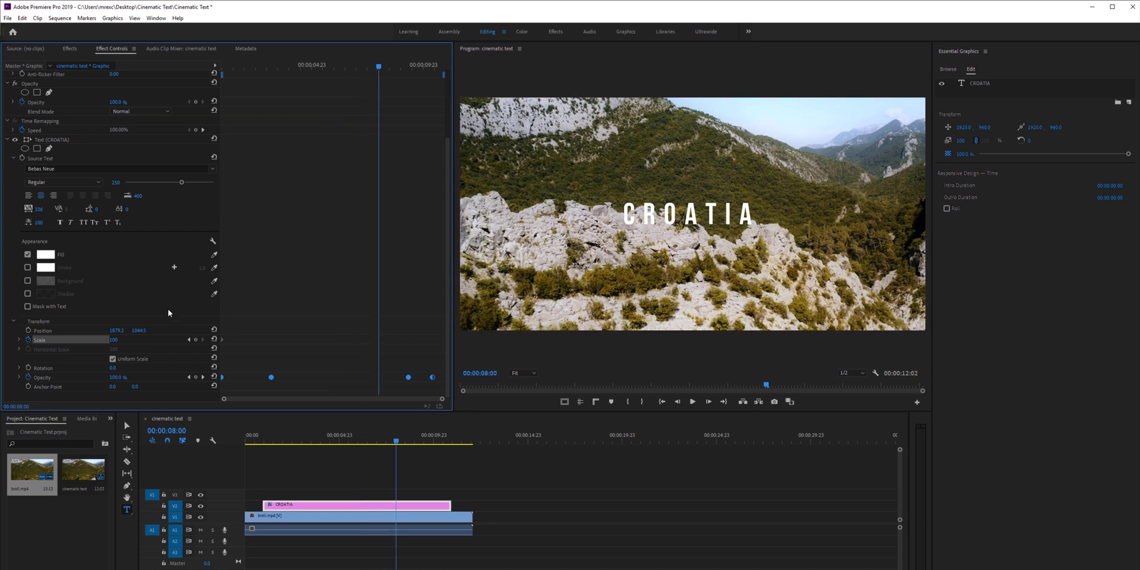
left_click(123, 339)
type("120")
key("Return")
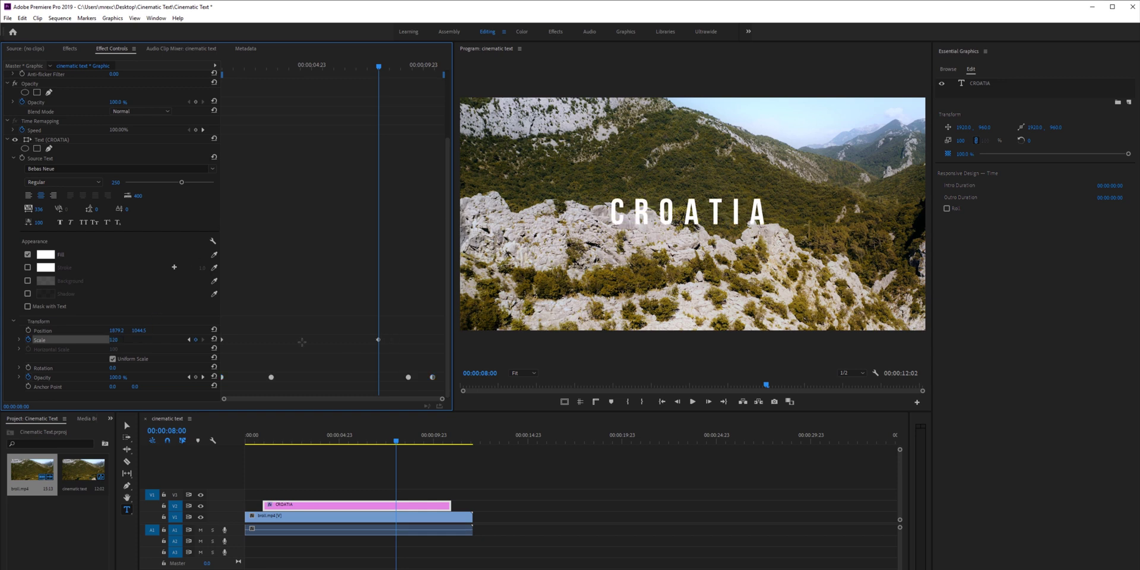
Set the scale keyframes to Auto Bezier and preview the push-in from the start.
left_click_drag(390, 336, 209, 354)
right_click(224, 342)
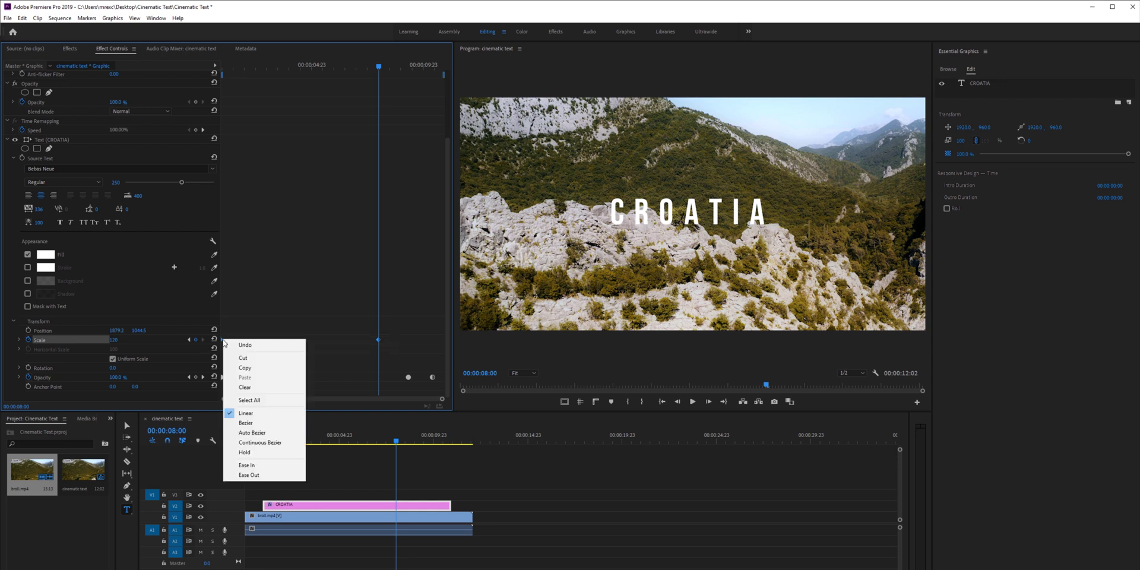
left_click(270, 432)
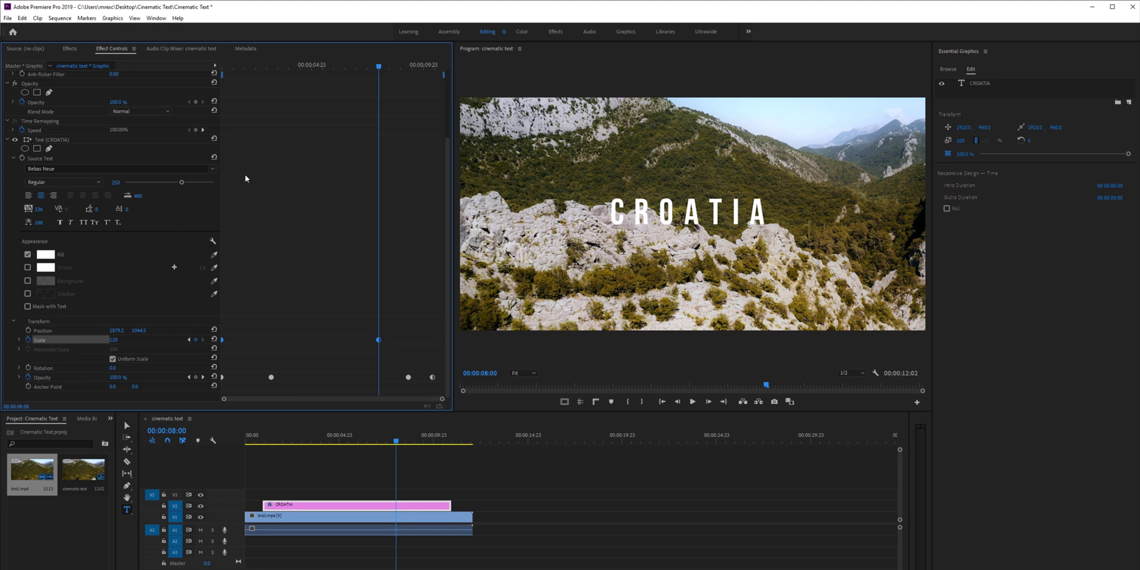
key("Home")
key("space")
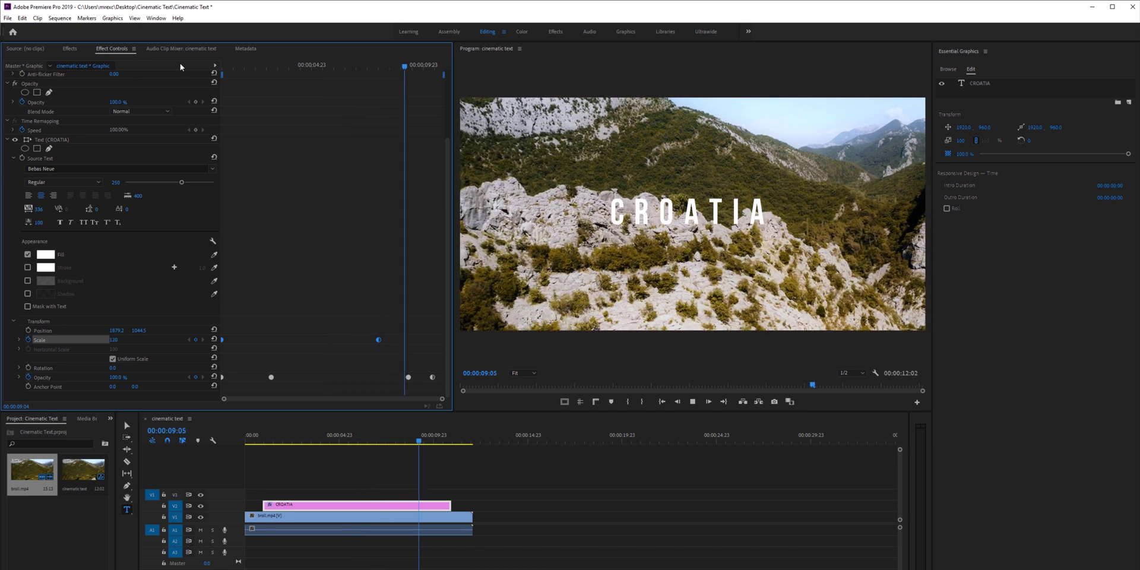
key("space")
key("Up")
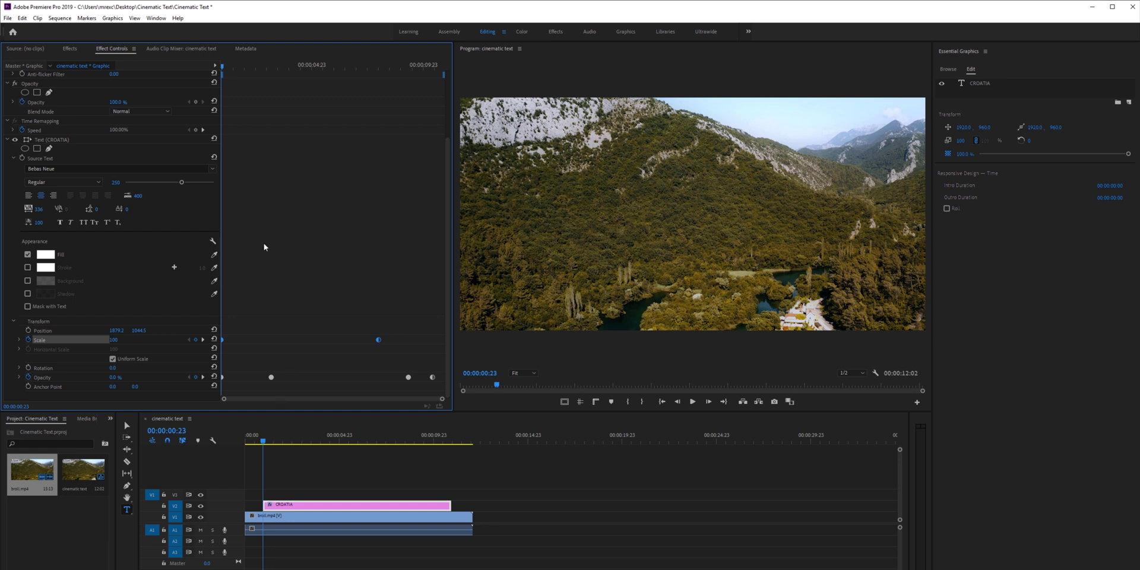
Drag Gaussian Blur onto the CROATIA clip and scroll to its settings in Effect Controls.
left_click(75, 49)
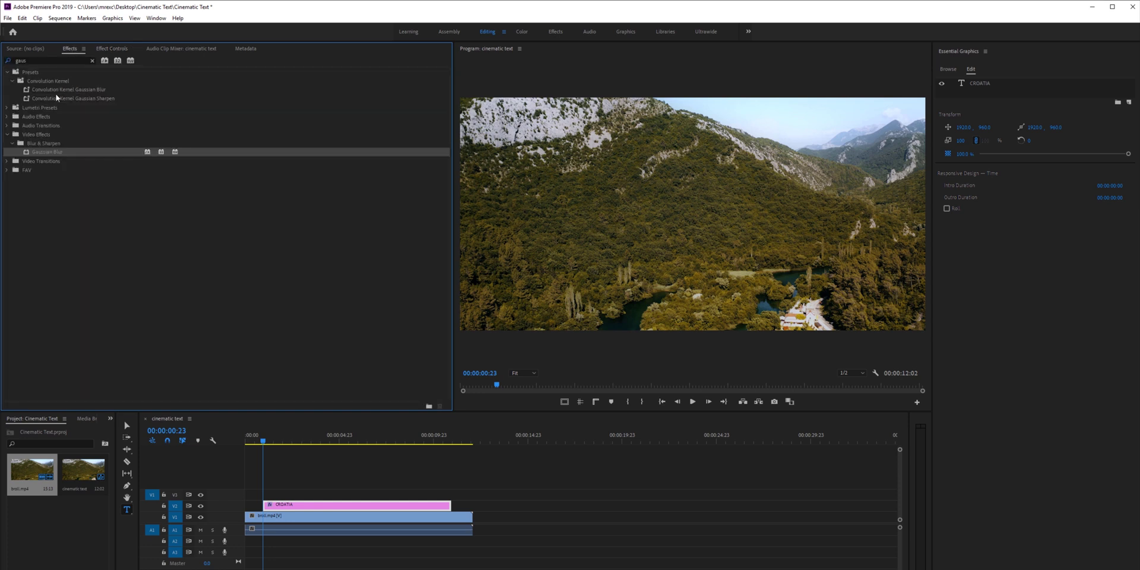
left_click_drag(55, 152, 295, 503)
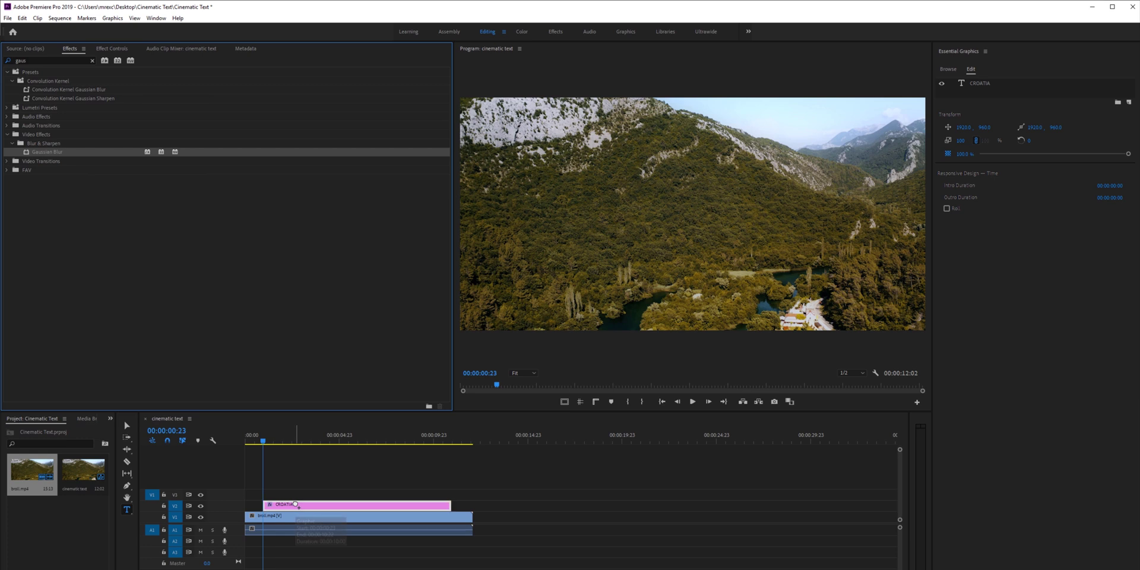
left_click(126, 49)
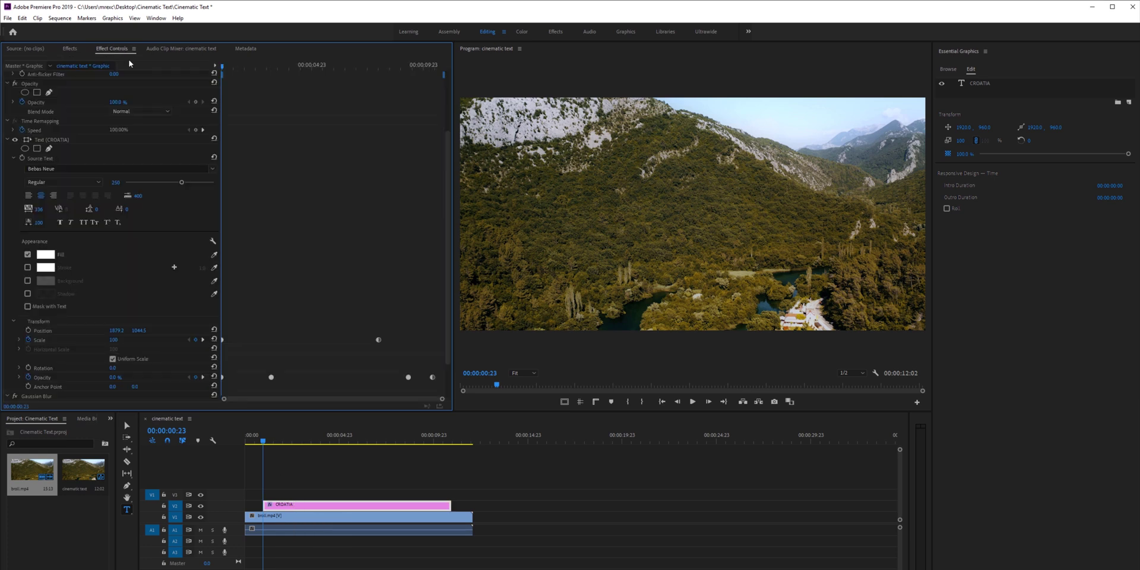
scroll(208, 224, "down", 2)
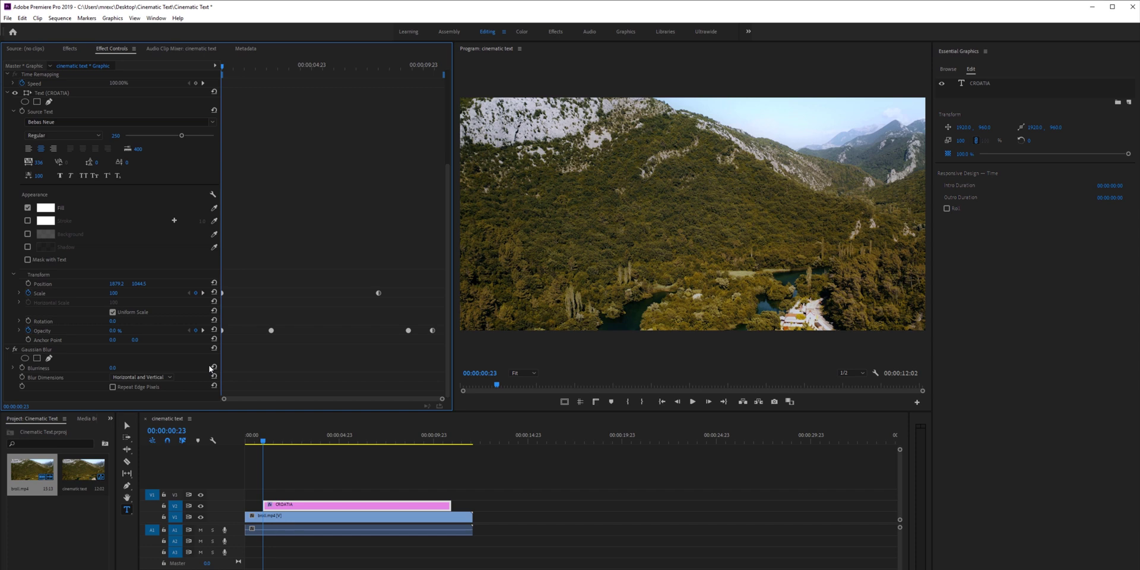
Keyframe Blurriness at 40 at the clip start and 0 at 00:00:03:05.
left_click(23, 369)
left_click(123, 366)
type("40")
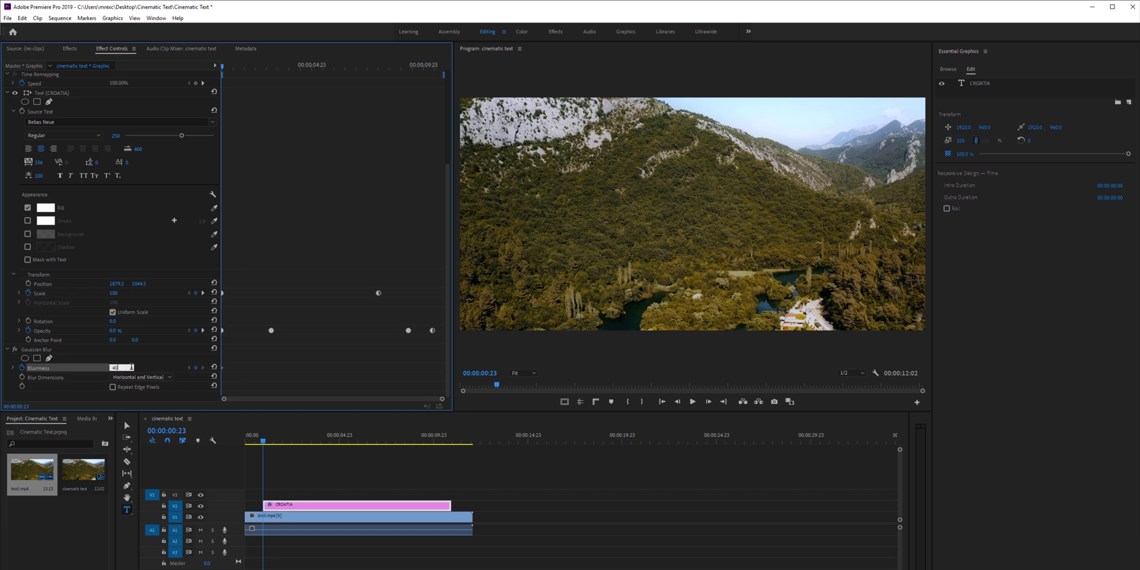
key("Return")
left_click_drag(222, 67, 274, 72)
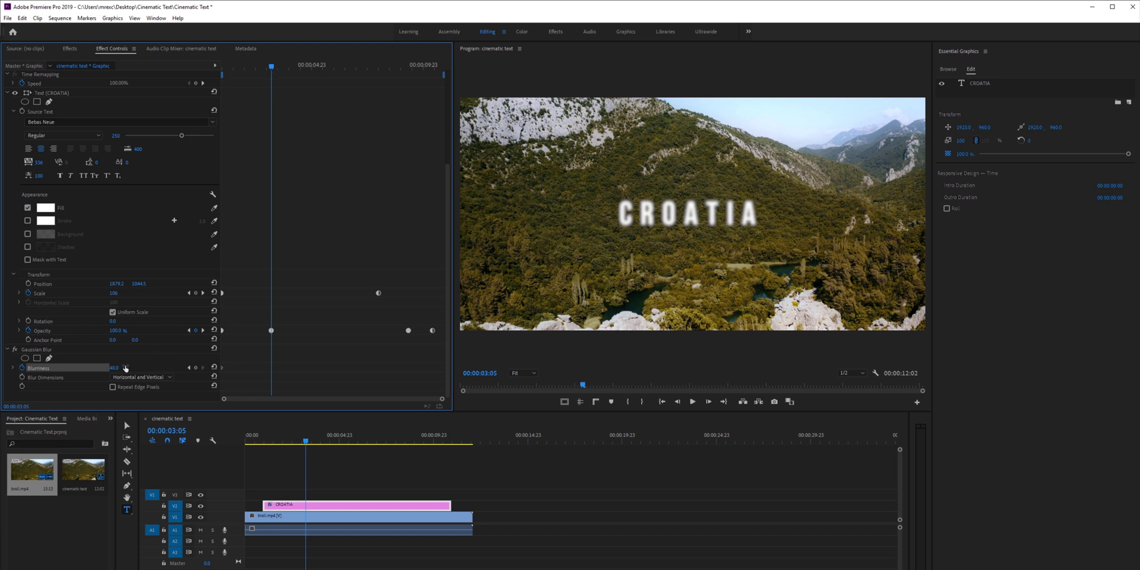
left_click_drag(118, 369, 93, 369)
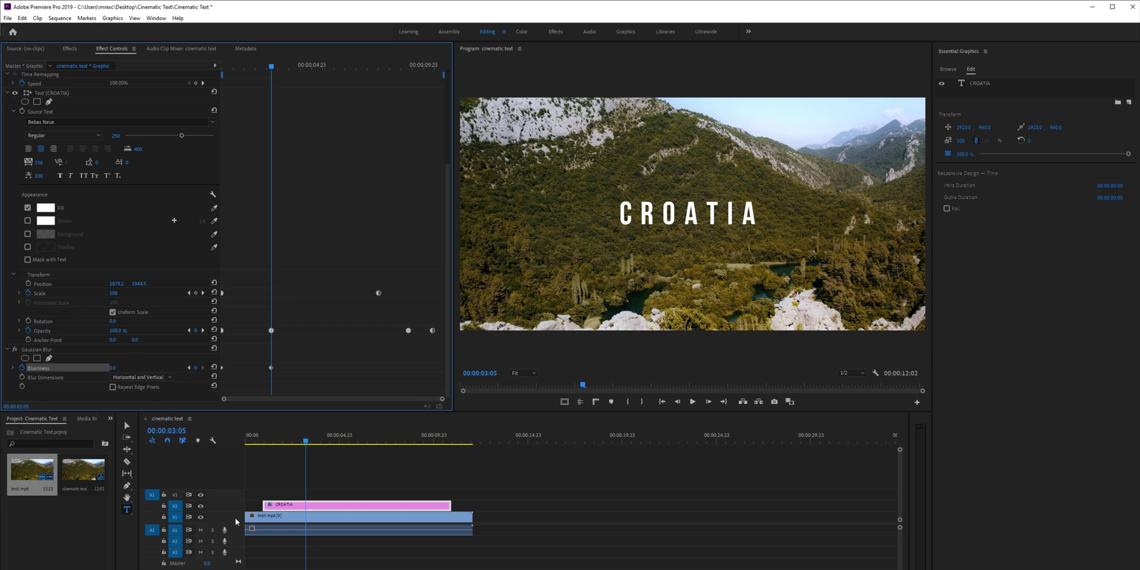
Select both blurriness keyframes and set them to Auto Bezier.
left_click(290, 370)
left_click_drag(290, 371, 219, 365)
right_click(222, 367)
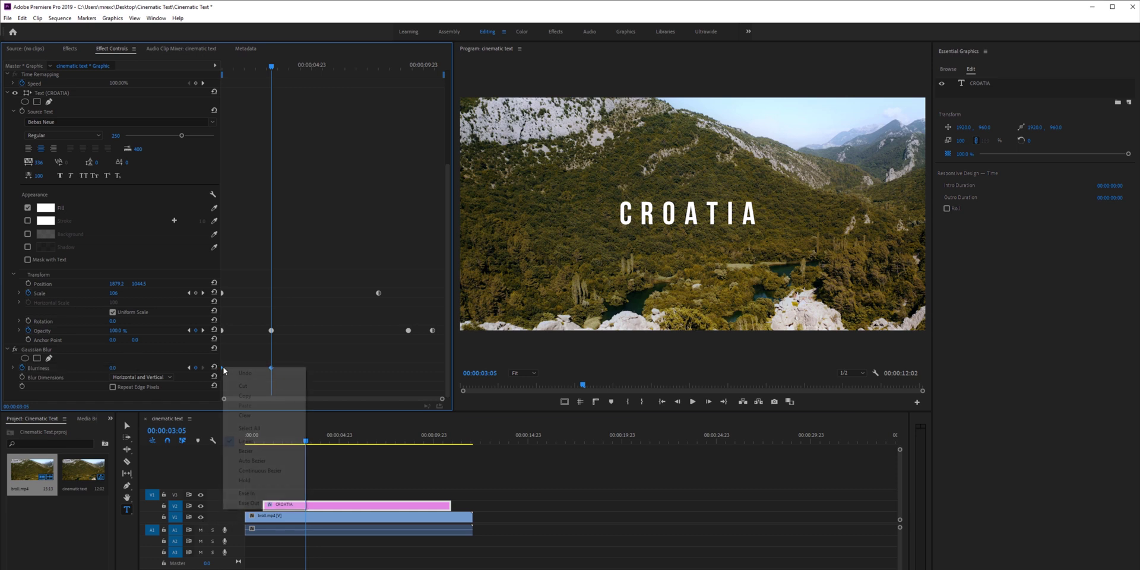
left_click(263, 461)
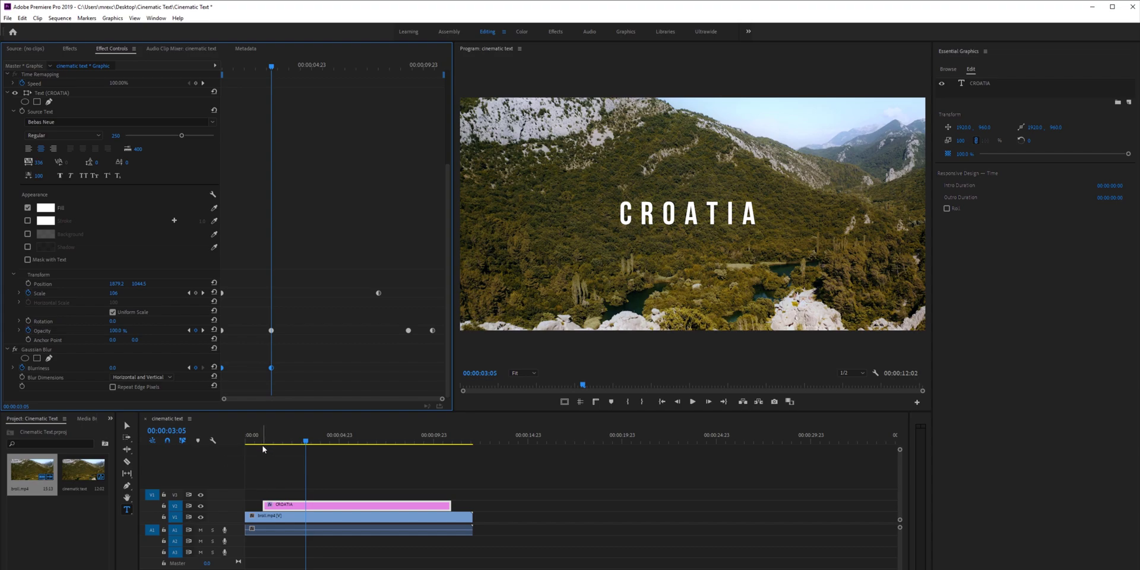